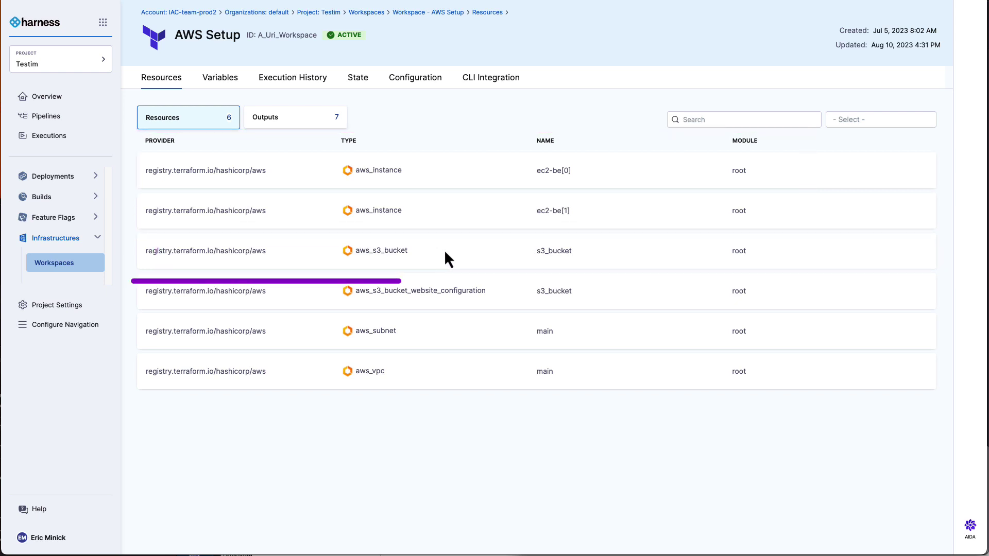
- Examine the attributes of the aws_instance resource ec2-be[1], then close its details
left_click(433, 212)
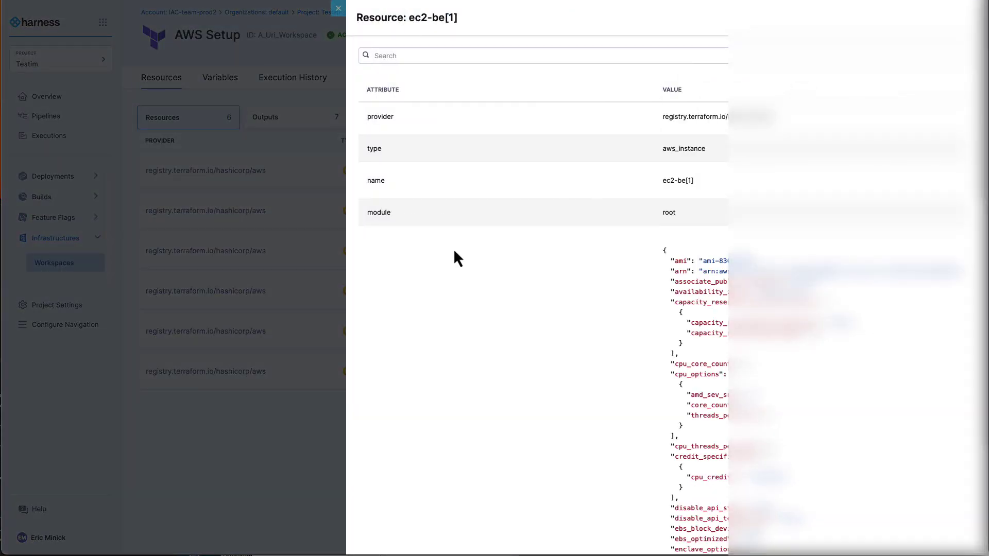
scroll(453, 257, "down", 4)
scroll(453, 257, "down", 9)
scroll(470, 396, "down", 10)
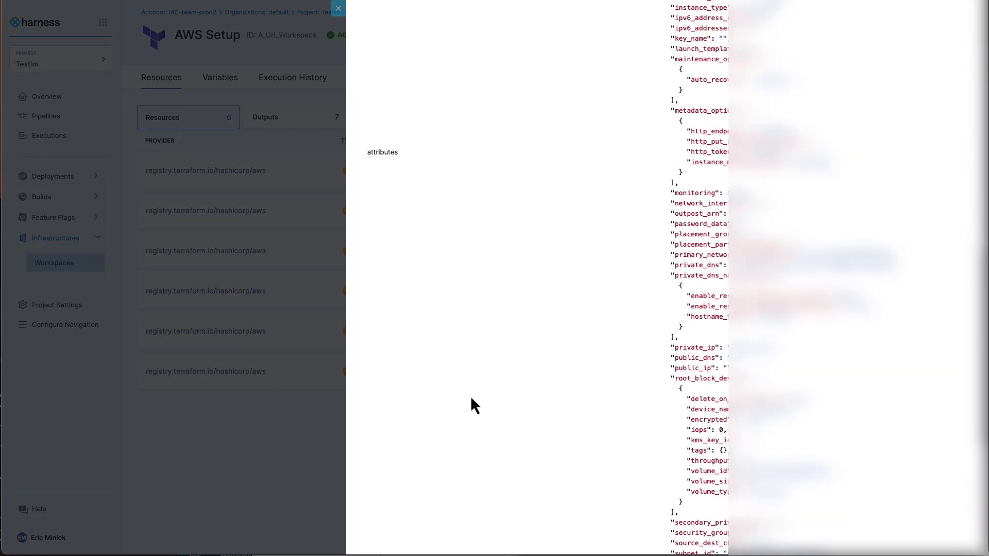
left_click(221, 163)
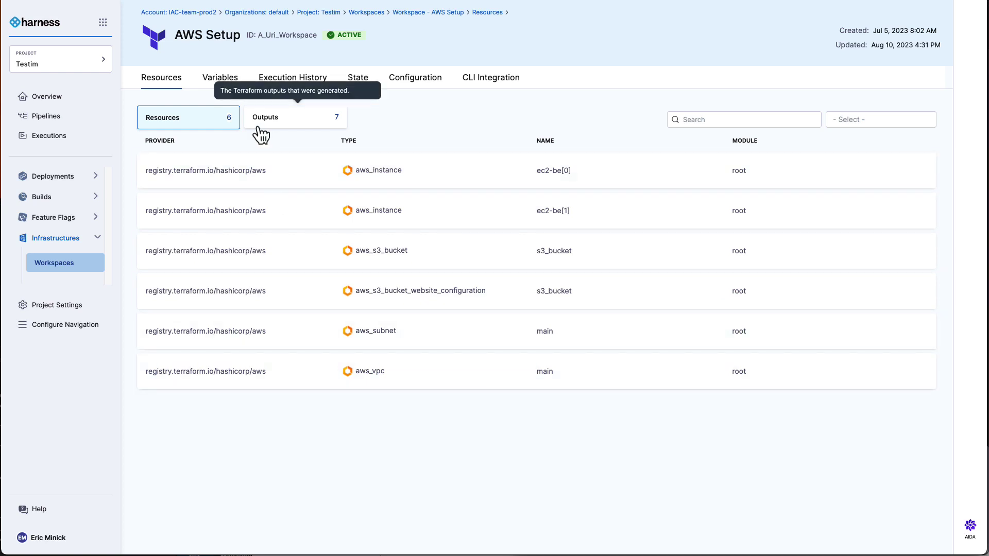
- Open the Terraform variables of the AWS Setup workspace
left_click(225, 82)
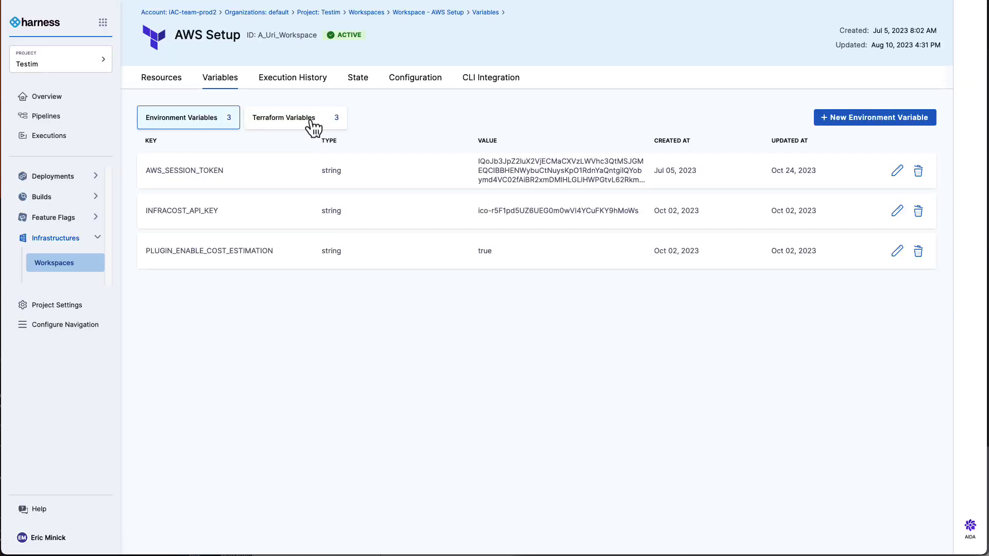
left_click(313, 123)
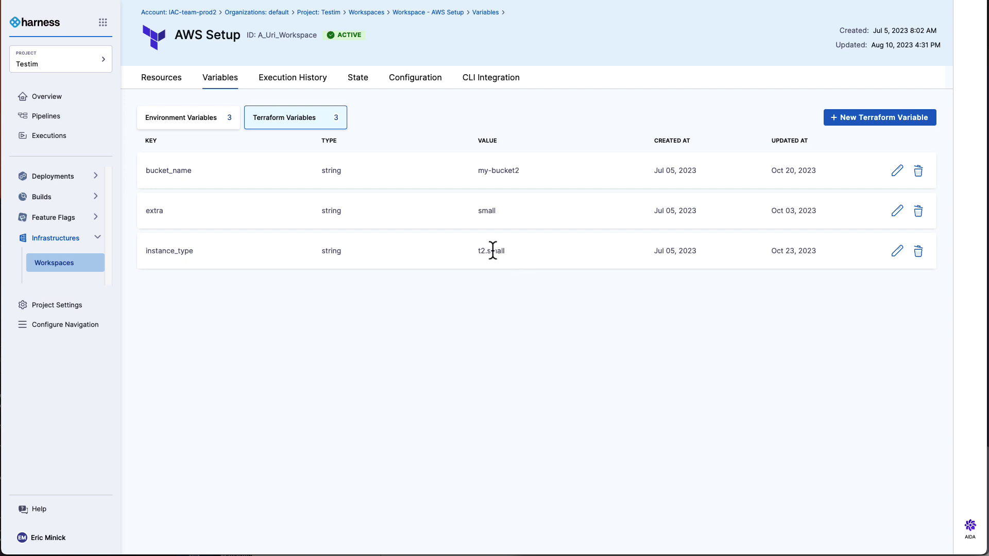
- Try to save the instance_type Terraform variable as t2.large and dismiss the policy set evaluations
left_click(897, 252)
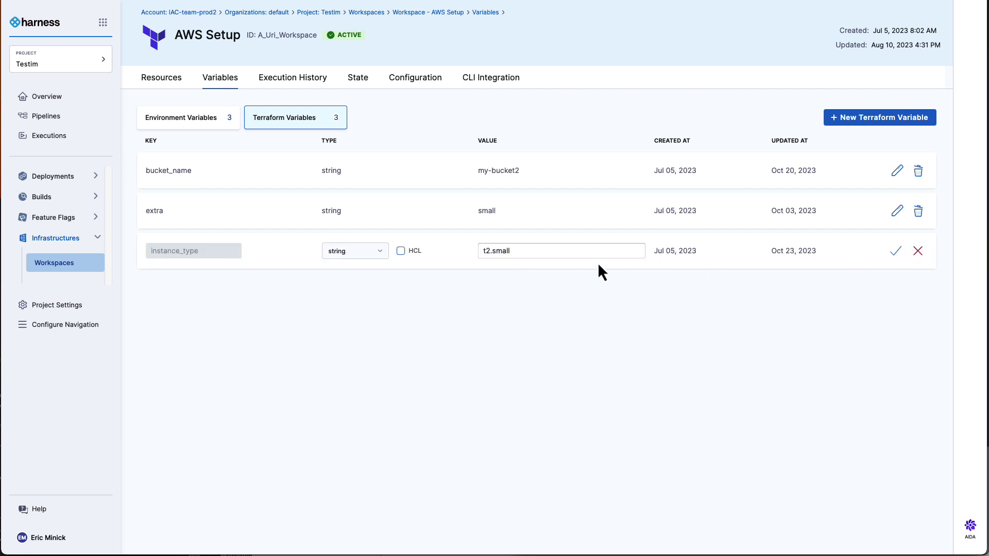
double_click(501, 251)
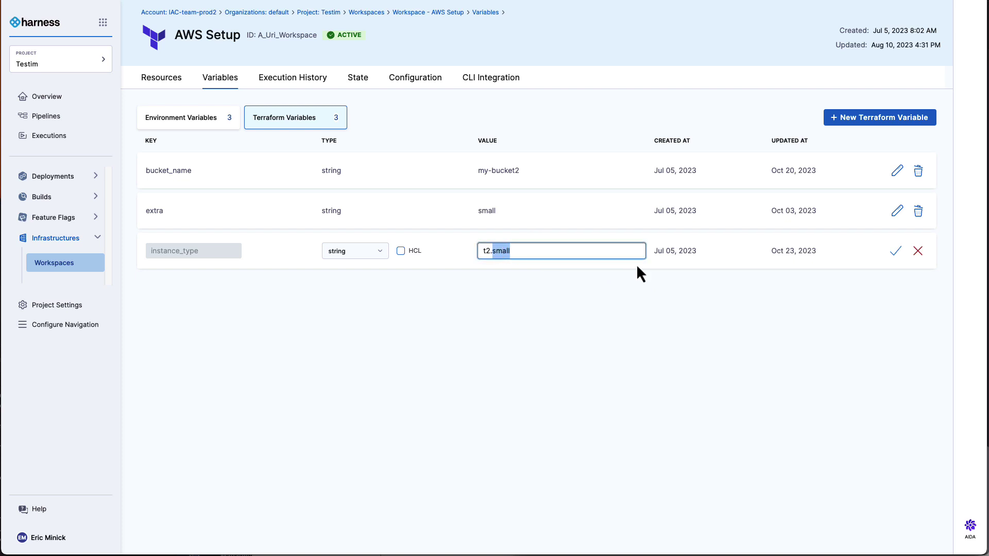
type("large")
left_click(894, 253)
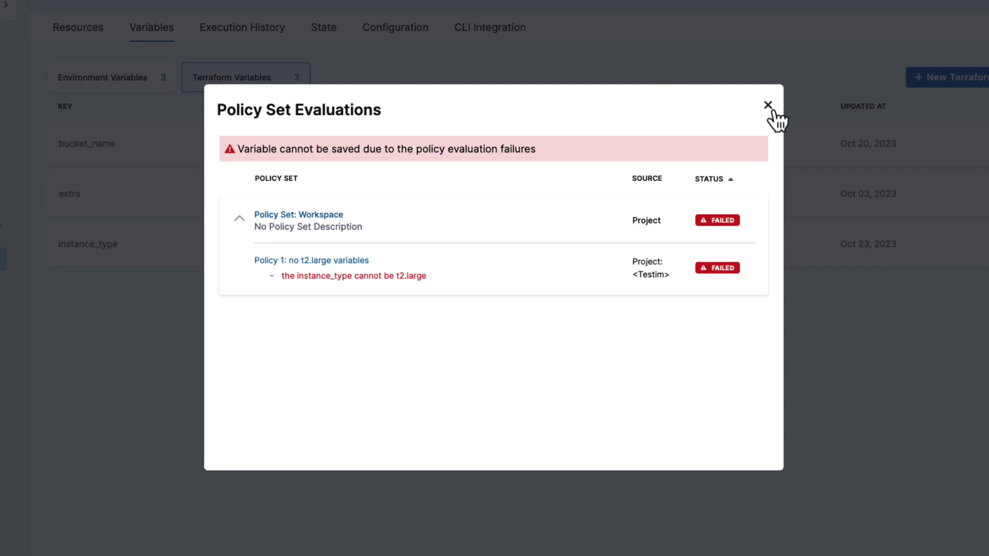
left_click(767, 105)
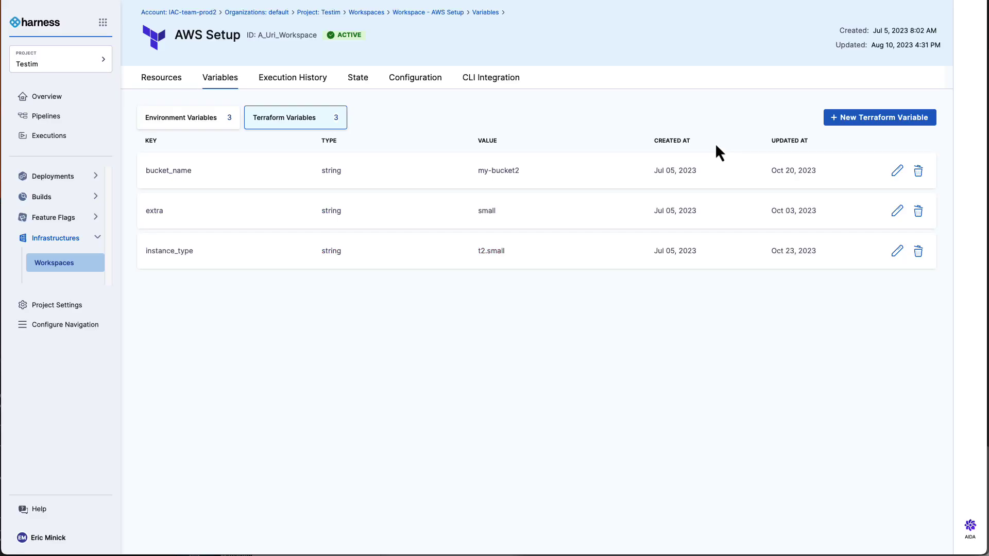
- Set the instance_type Terraform variable to t2.micro and save it
left_click(898, 256)
left_click(508, 251)
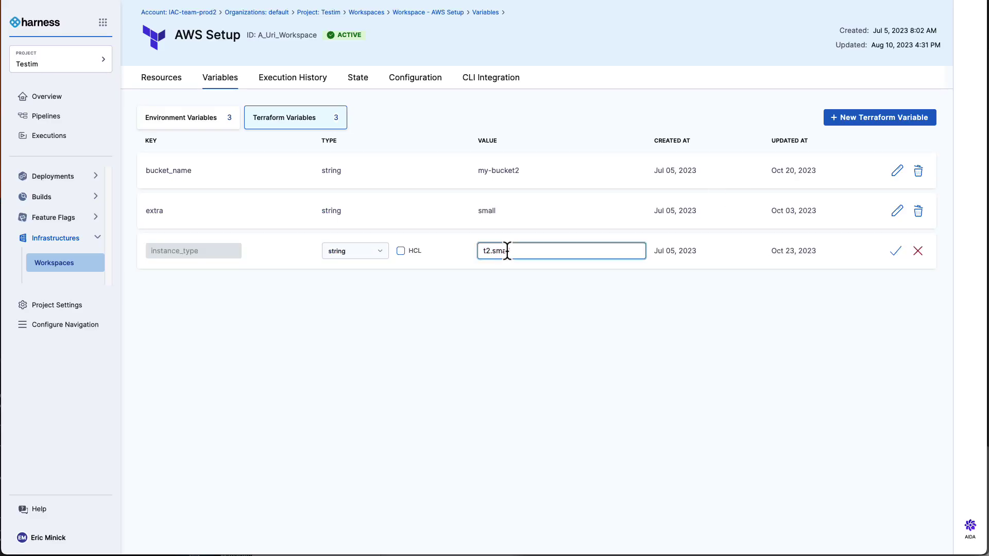
double_click(507, 250)
type("micro")
left_click(895, 251)
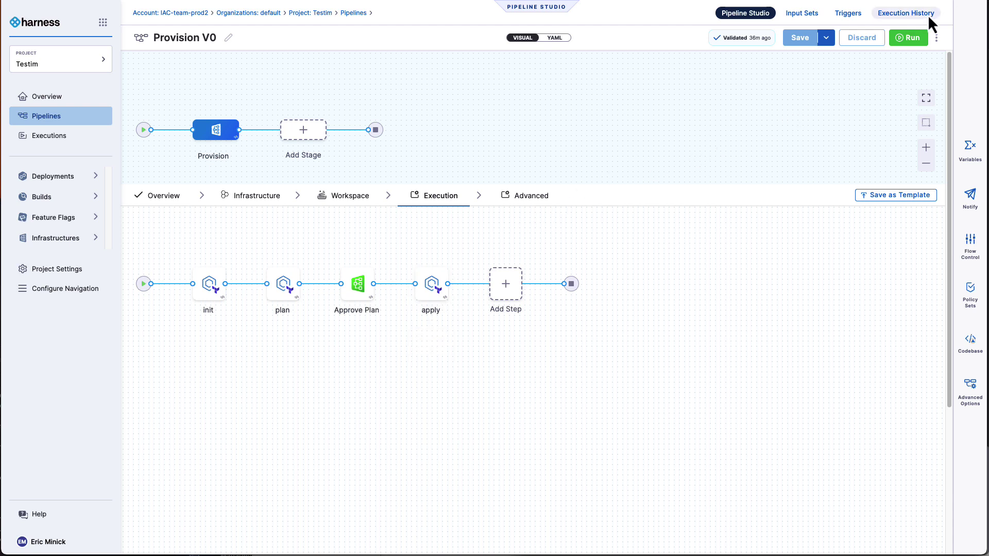
- Run the Provision V0 pipeline with the Update AWS Environment input set applied
left_click(909, 38)
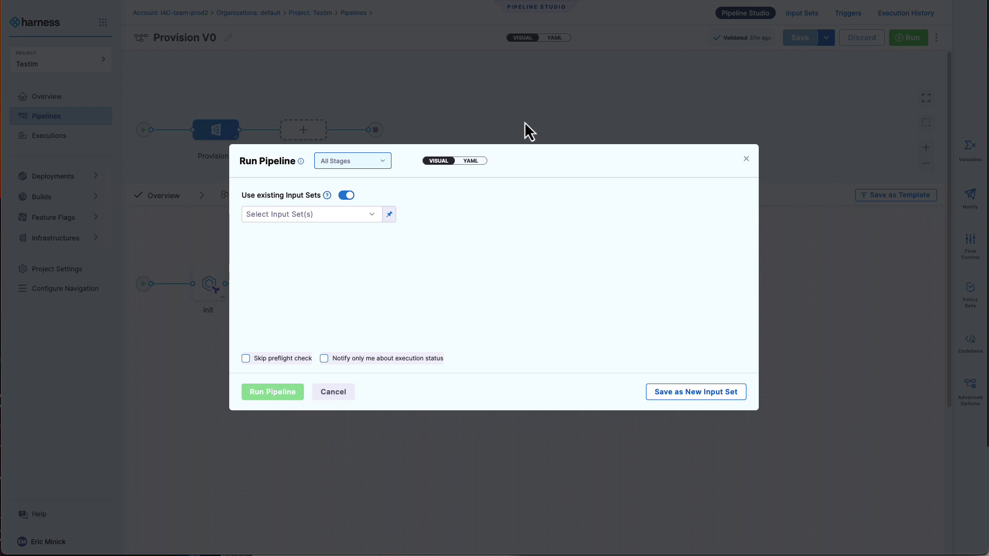
left_click(380, 220)
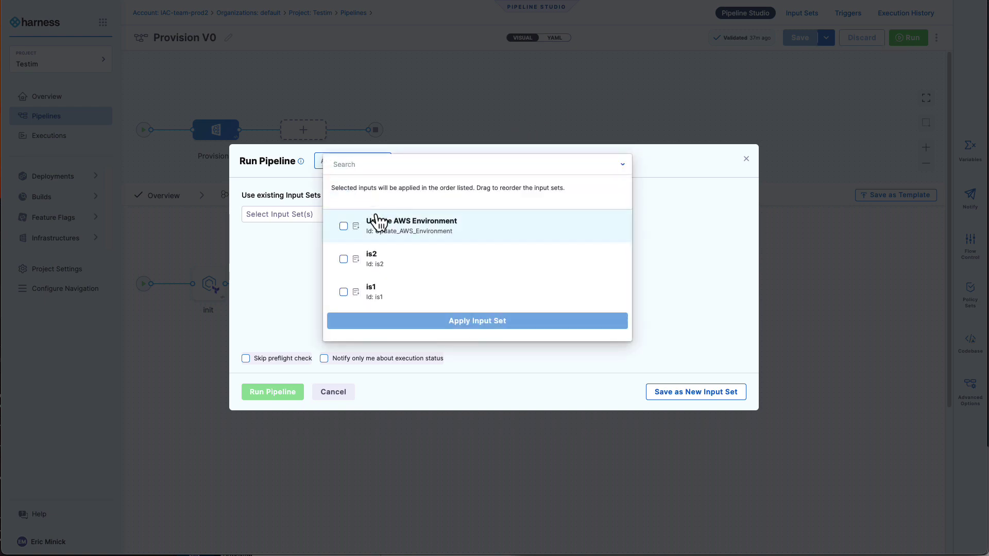
left_click(379, 221)
left_click(468, 320)
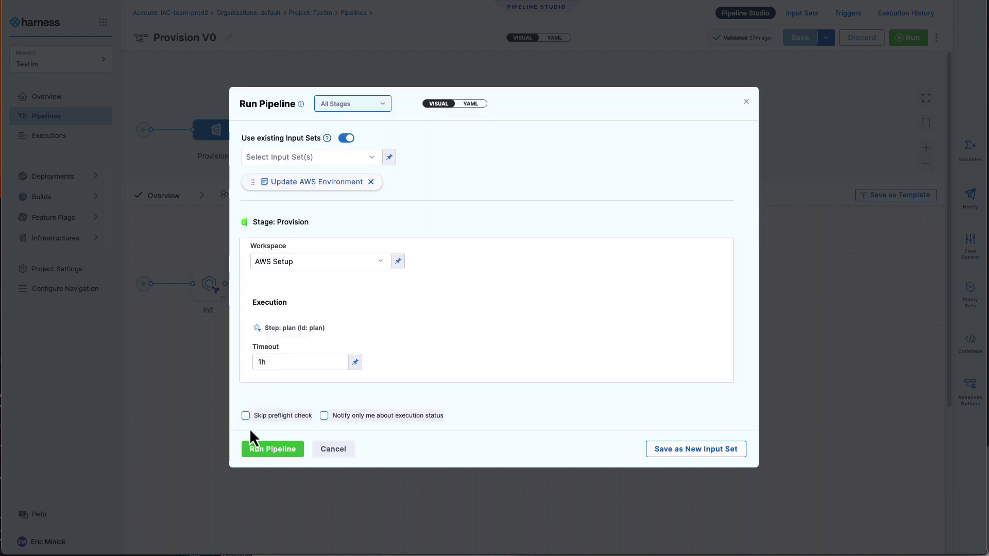
left_click(258, 449)
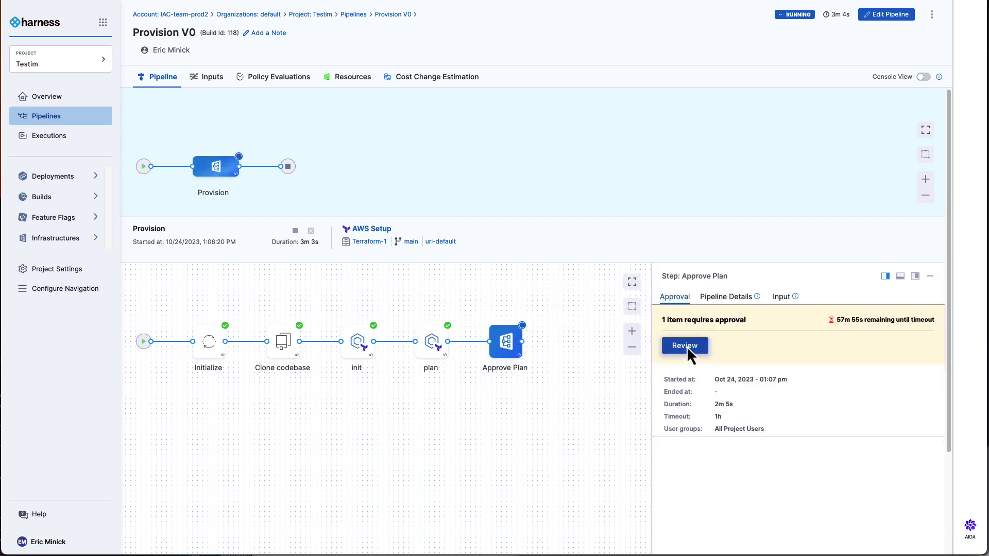
- Review the pending Approve Plan step, examining the planned changes to ec2-be[0] and the monthly cost breakdown for aws_instance
left_click(685, 346)
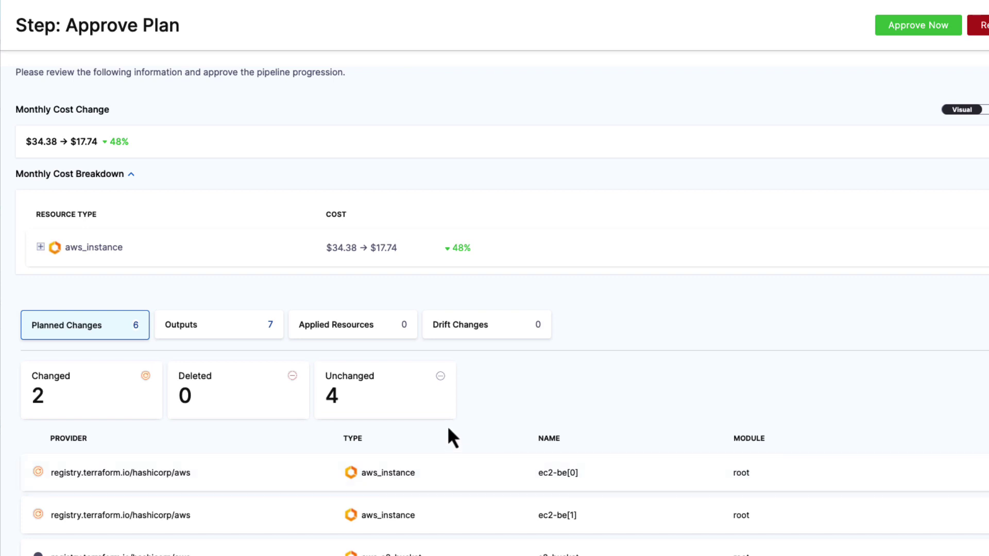
left_click(456, 469)
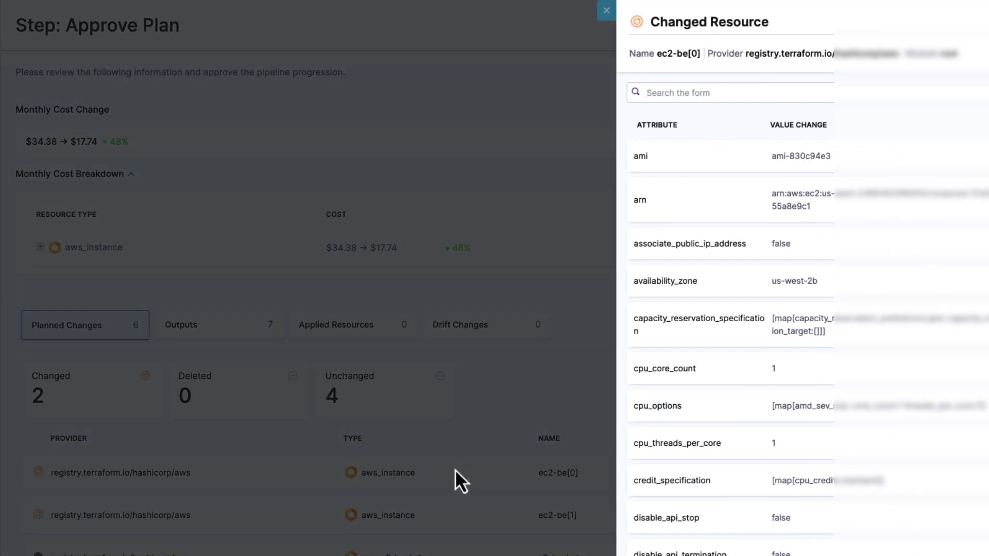
scroll(797, 248, "down", 15)
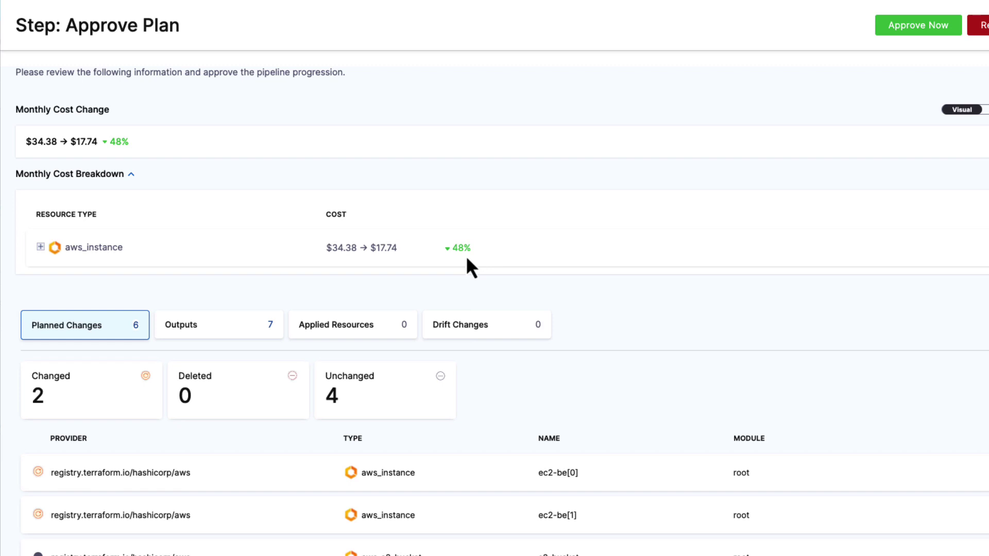
left_click(41, 247)
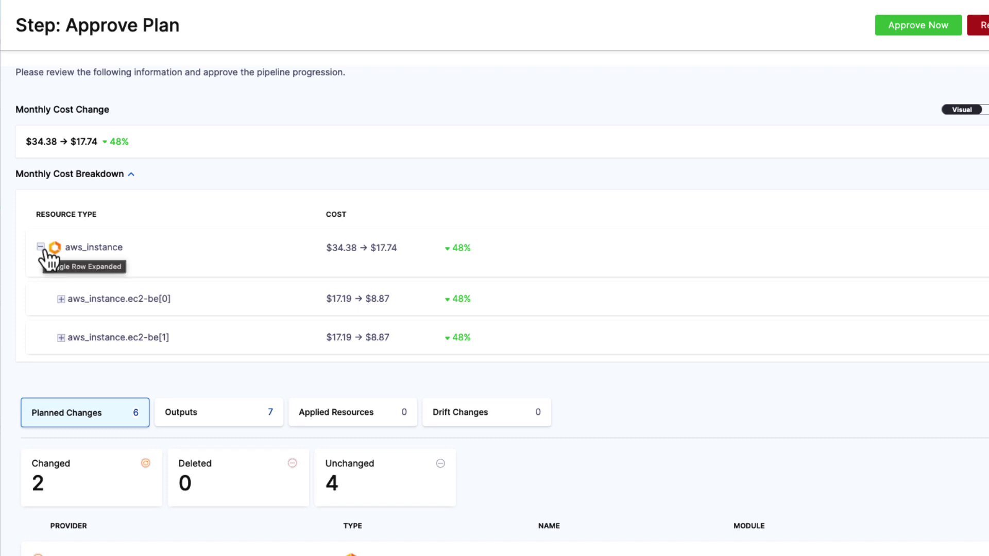
left_click(41, 247)
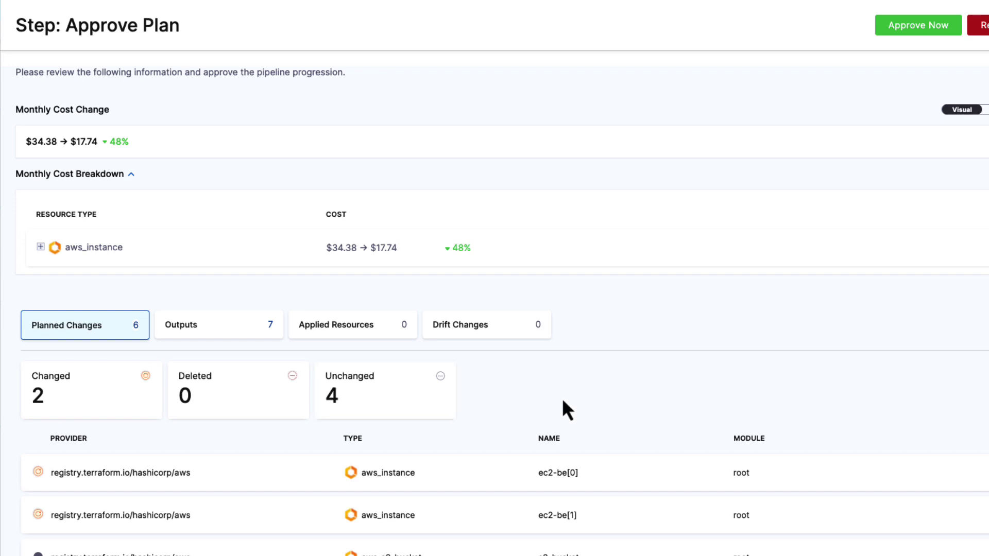
- Approve the plan so the pipeline continues, and select its apply step
left_click(919, 28)
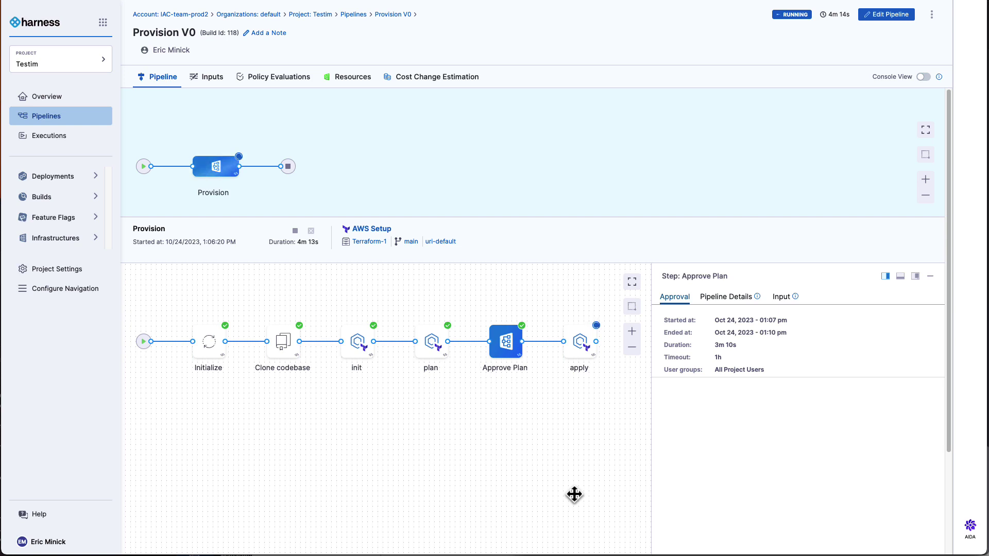
left_click(582, 359)
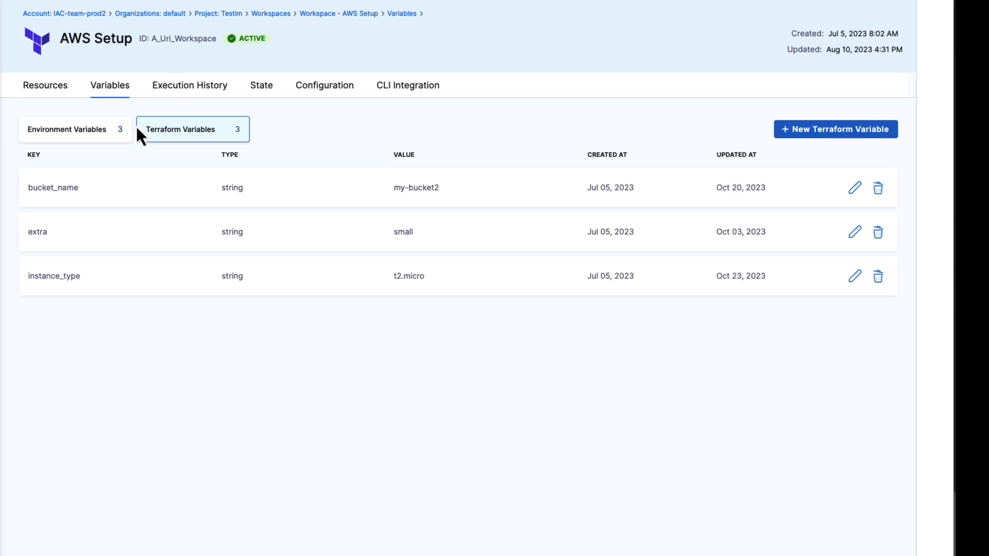
- View the AWS Setup workspace's execution history and open its latest Terraform state
left_click(191, 93)
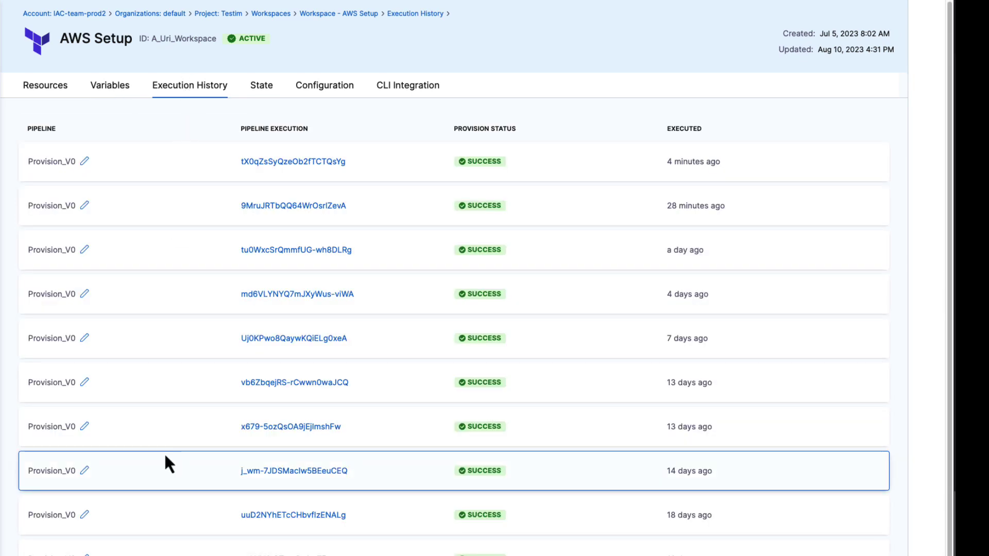
left_click(261, 88)
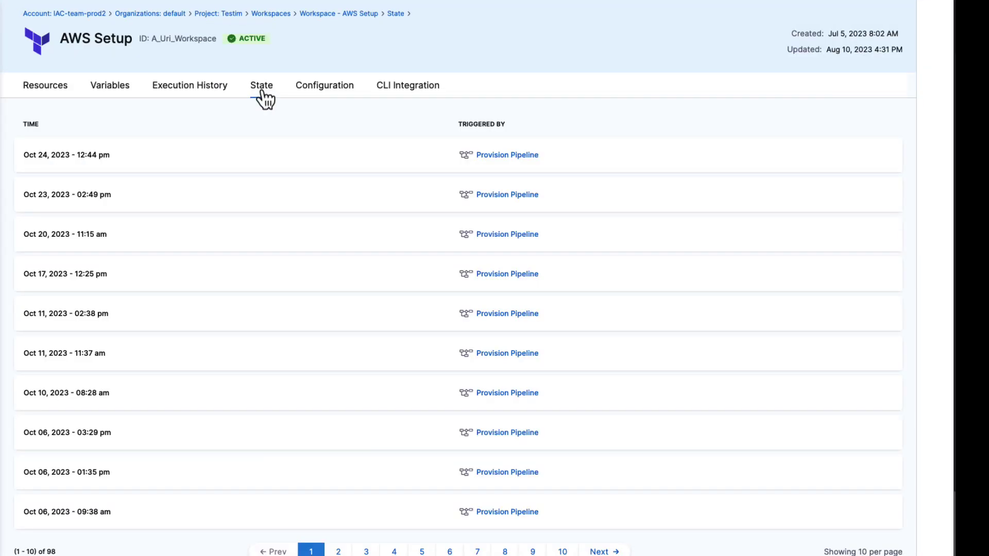
left_click(374, 164)
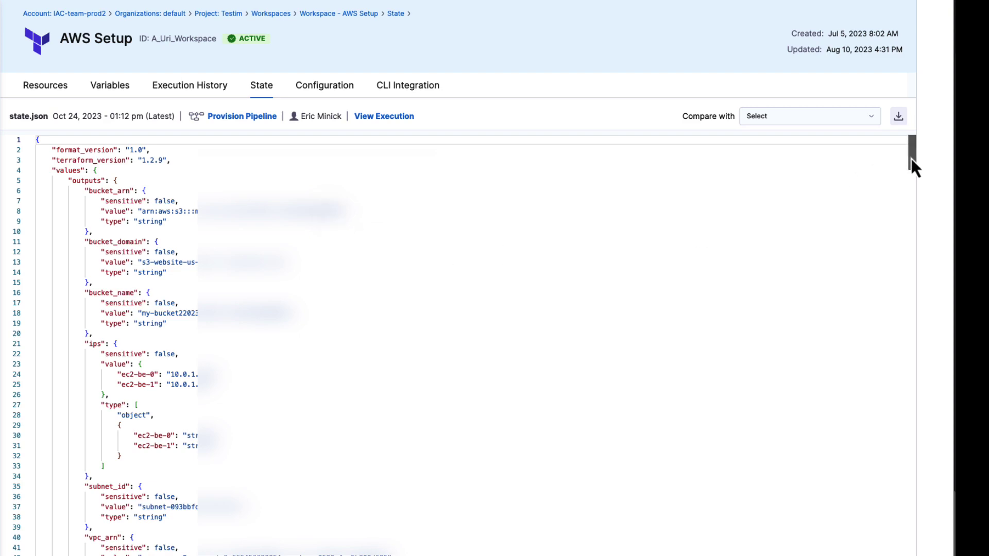
- Compare the latest state with the Oct 24, 2023 - 12:44 pm version and inspect the second marked difference
left_click_drag(910, 158, 924, 133)
left_click(778, 120)
left_click(778, 155)
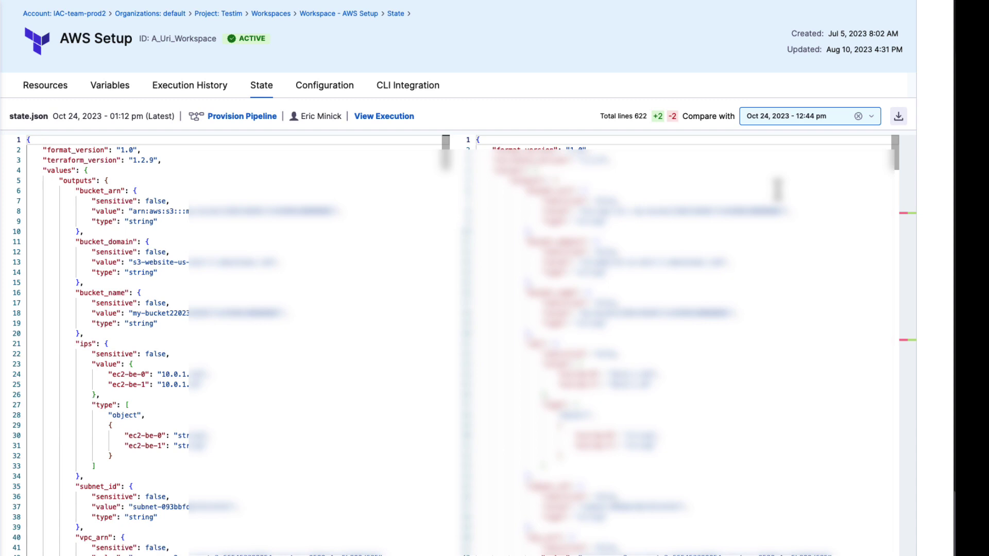
left_click(910, 342)
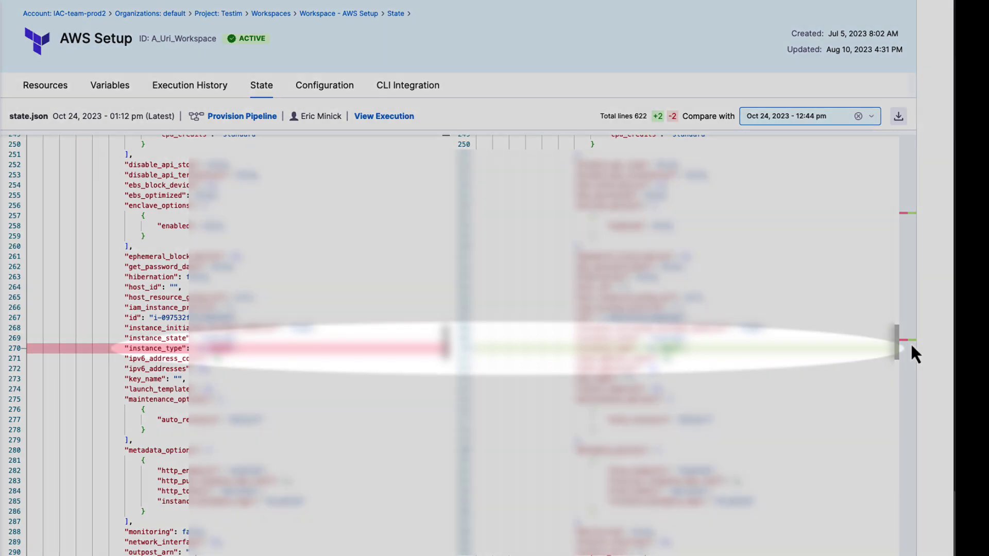